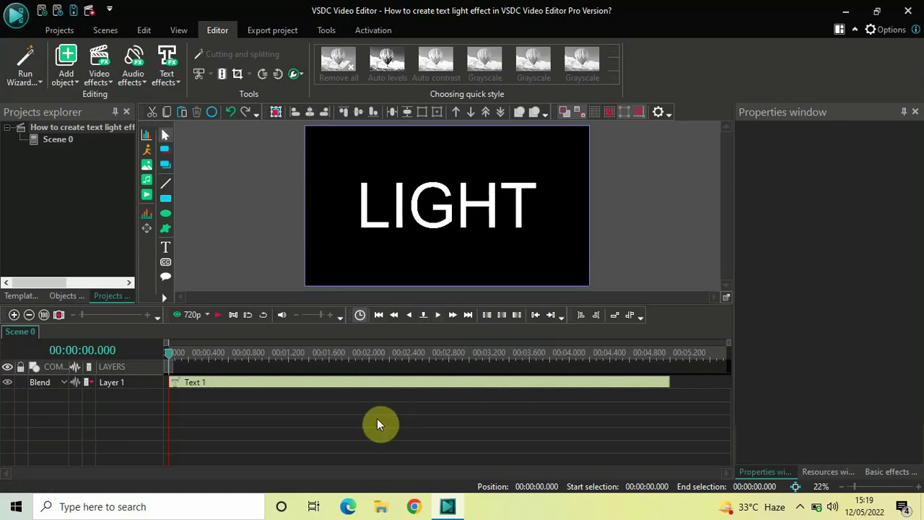
Step: Inside the Text 1 object, apply the Nature > God rays effect over the whole LIGHT text
{"action": "left_click", "coordinate": [326, 390]}
{"action": "double_click", "coordinate": [326, 389]}
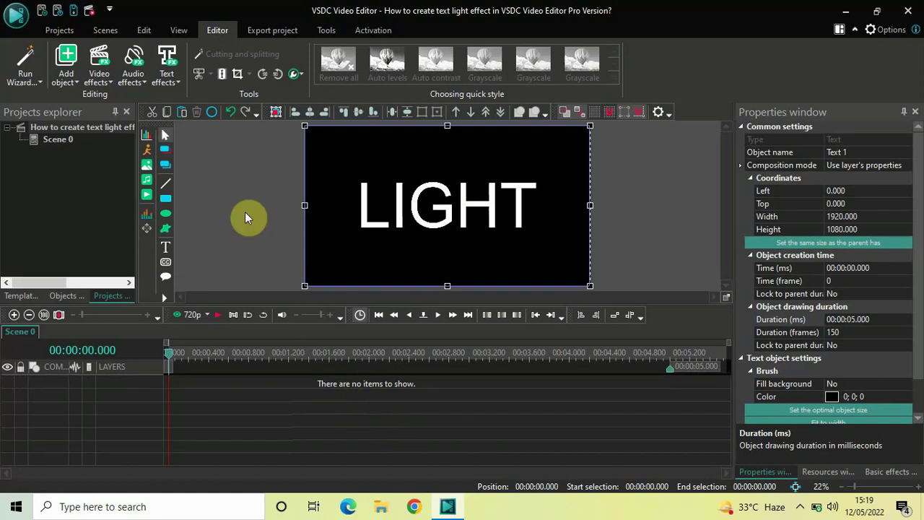
{"action": "left_click", "coordinate": [99, 70]}
{"action": "mouse_move", "coordinate": [137, 205]}
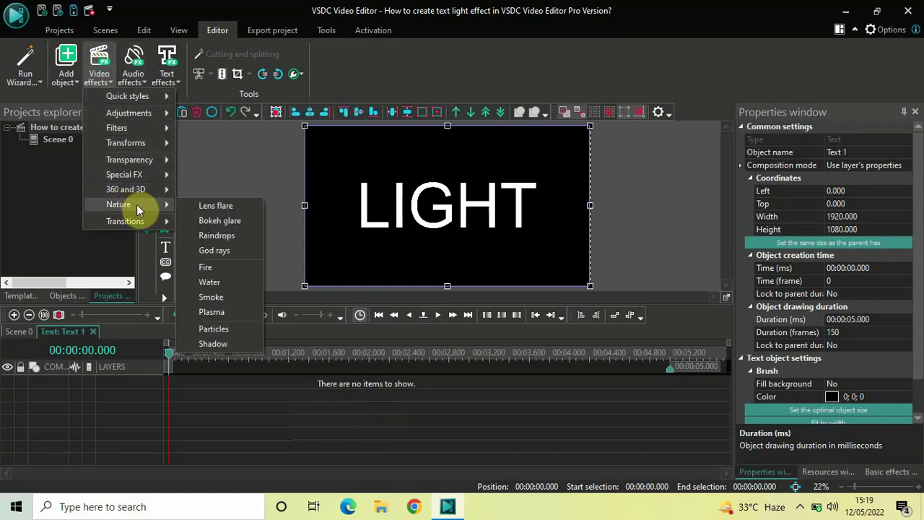
{"action": "left_click", "coordinate": [221, 253]}
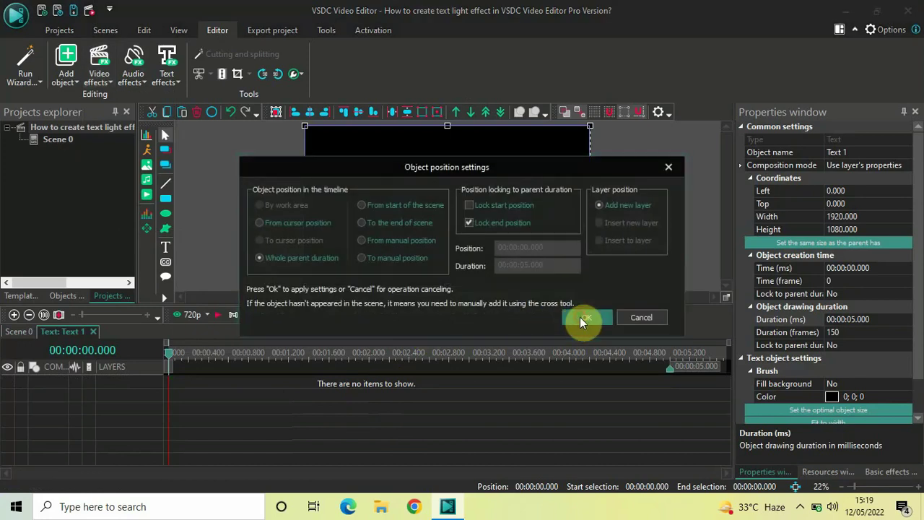
{"action": "left_click", "coordinate": [580, 317]}
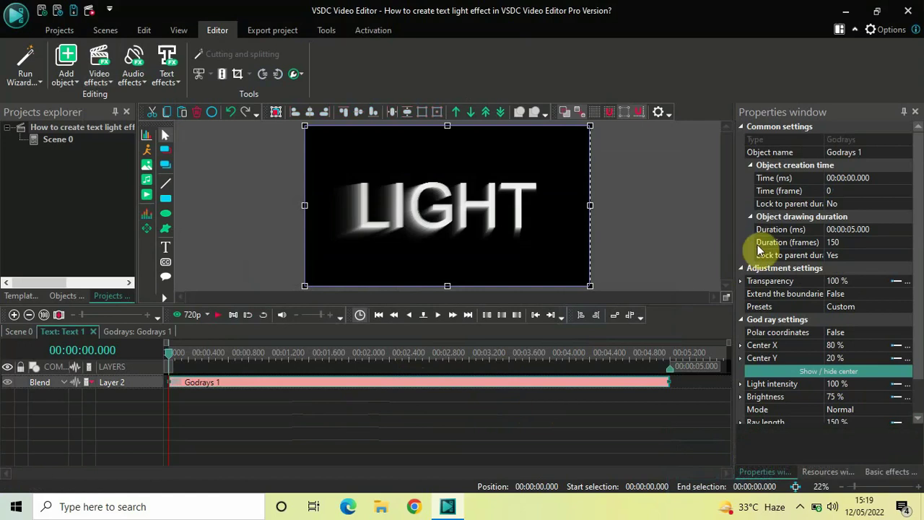
Step: Shorten the Godrays 1 effect to a duration of 00:00:01.000 (30 frames)
{"action": "left_click", "coordinate": [786, 231]}
{"action": "left_click", "coordinate": [890, 234]}
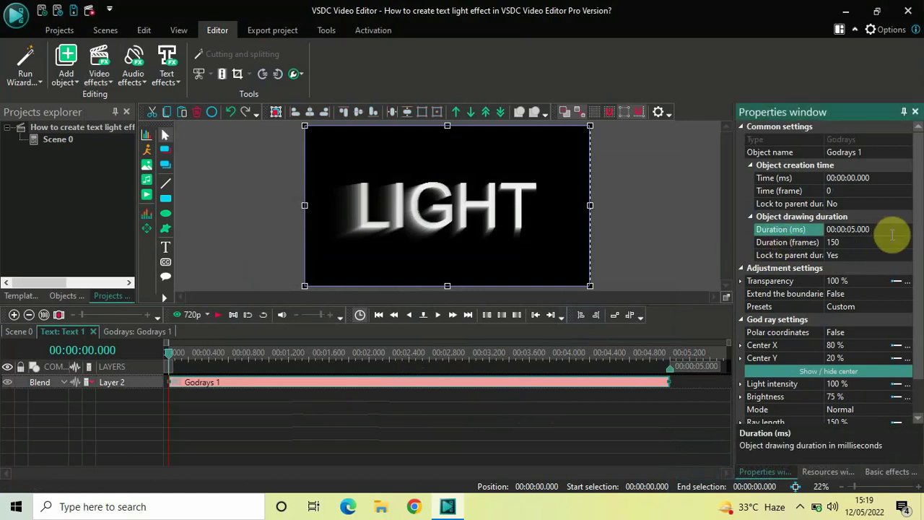
{"action": "key", "text": "BackSpace"}
{"action": "key", "text": "BackSpace"}
{"action": "key", "text": "BackSpace"}
{"action": "key", "text": "BackSpace"}
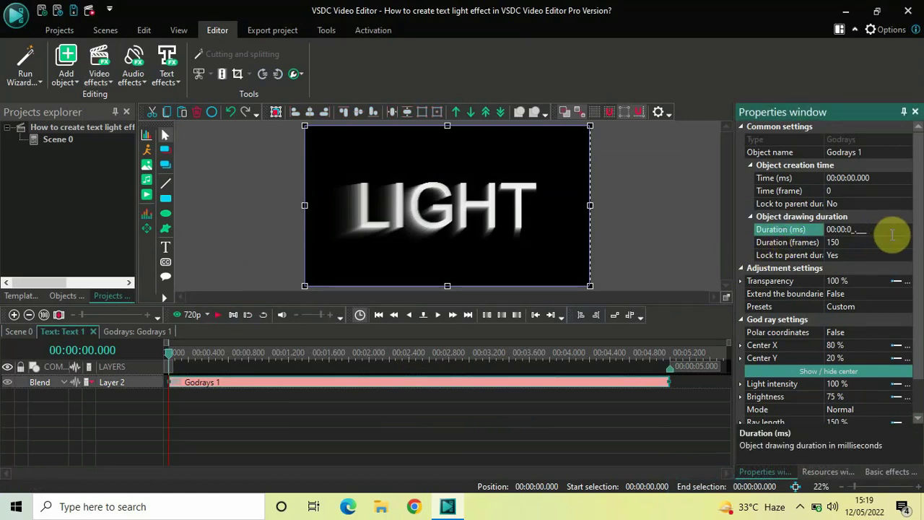
{"action": "type", "text": "1000"}
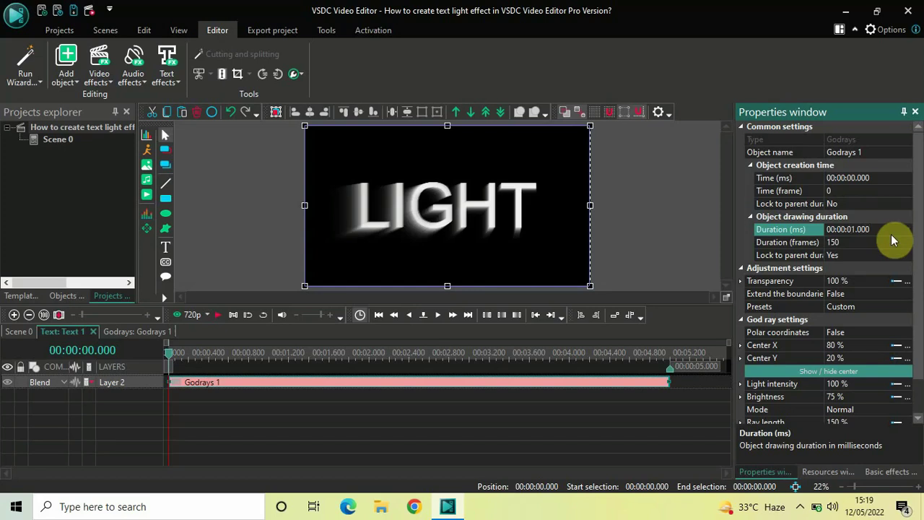
{"action": "key", "text": "Return"}
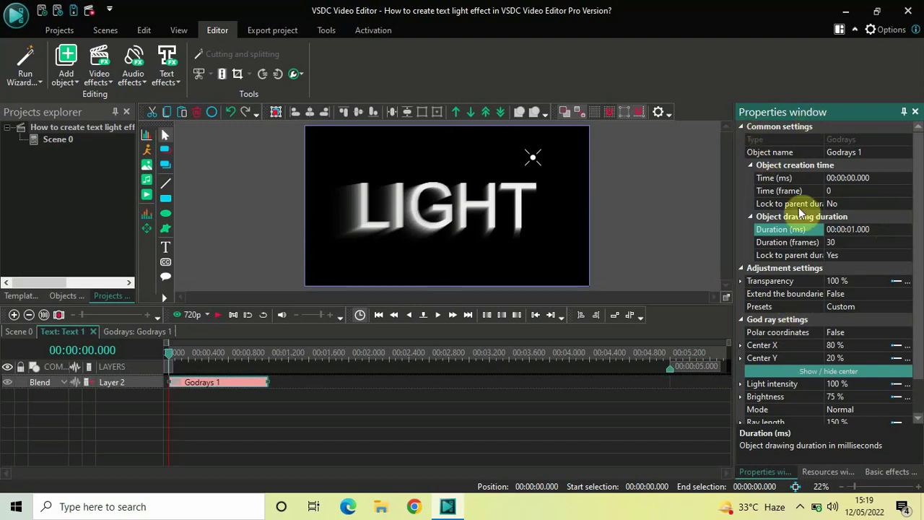
{"action": "left_click", "coordinate": [777, 333]}
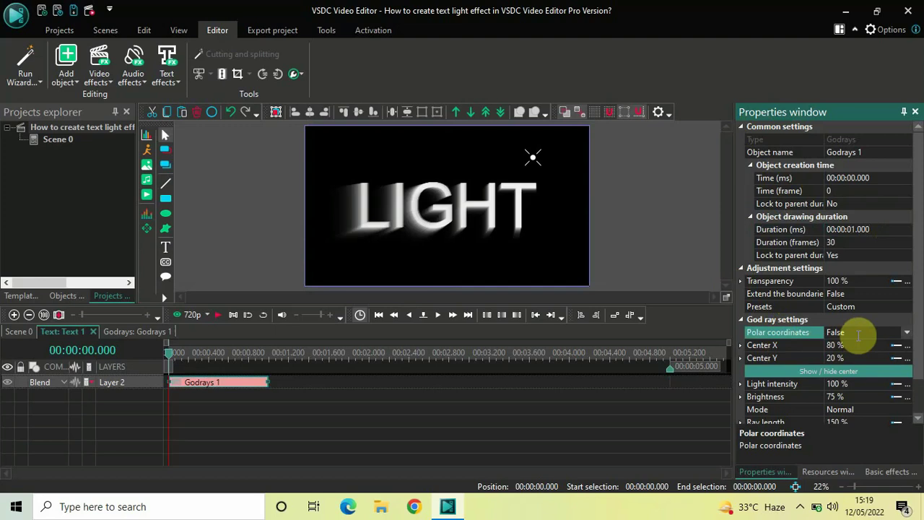
Step: Set the God rays Center X to 50 %
{"action": "left_click", "coordinate": [787, 348]}
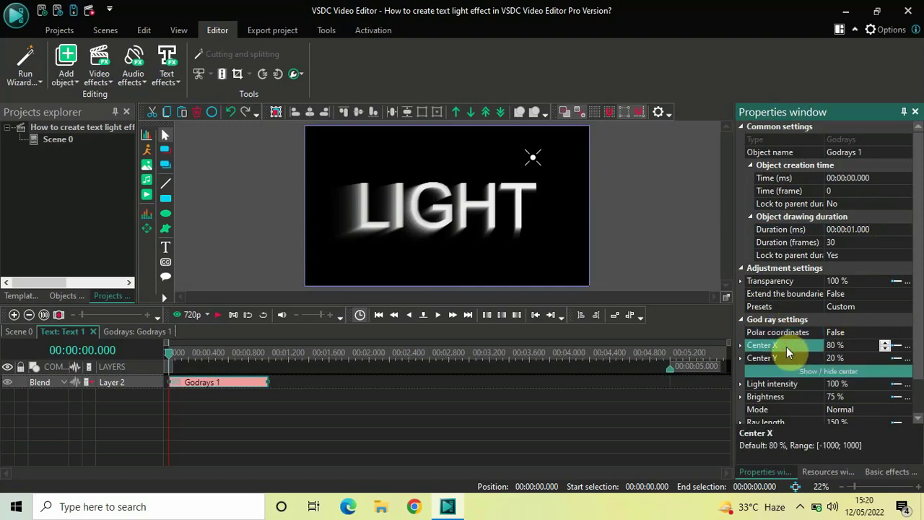
{"action": "left_click", "coordinate": [859, 345]}
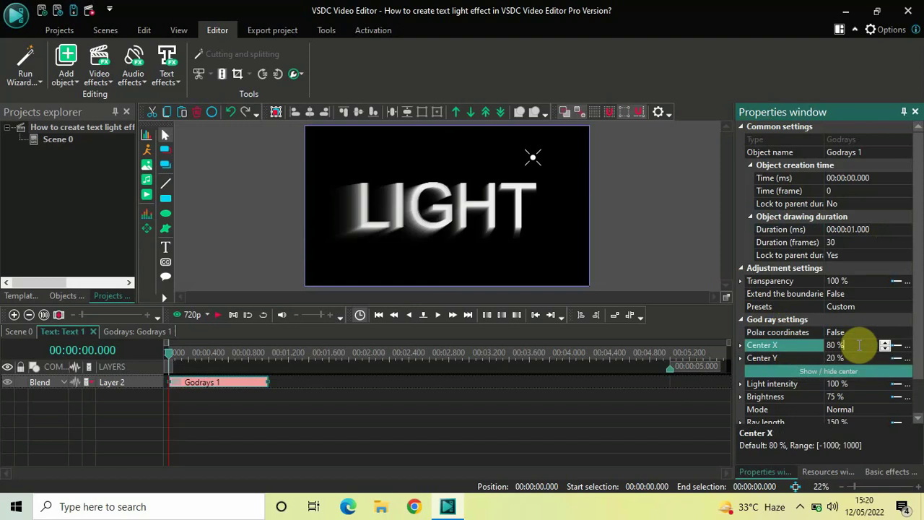
{"action": "double_click", "coordinate": [860, 345]}
{"action": "key", "text": "BackSpace"}
{"action": "type", "text": "50"}
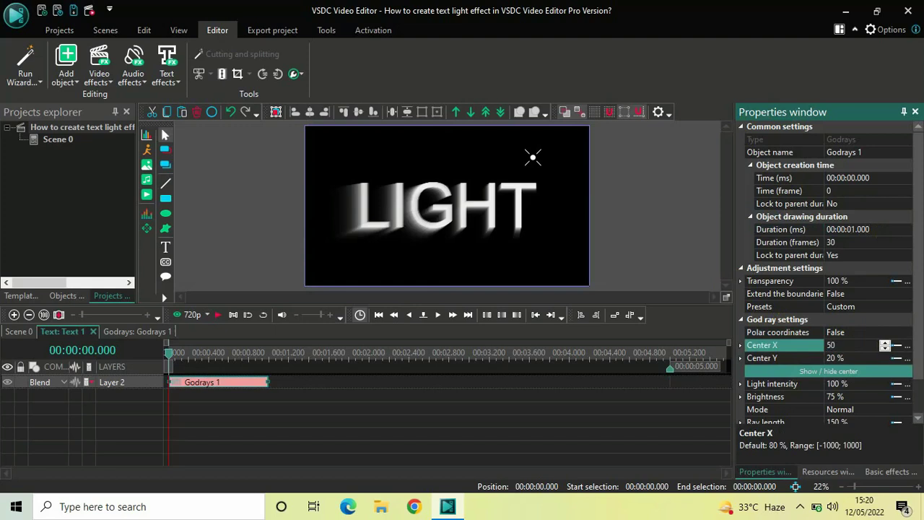
{"action": "key", "text": "Return"}
Step: Set the God rays Center Y to 50 %, centring the light on the text
{"action": "left_click", "coordinate": [778, 357]}
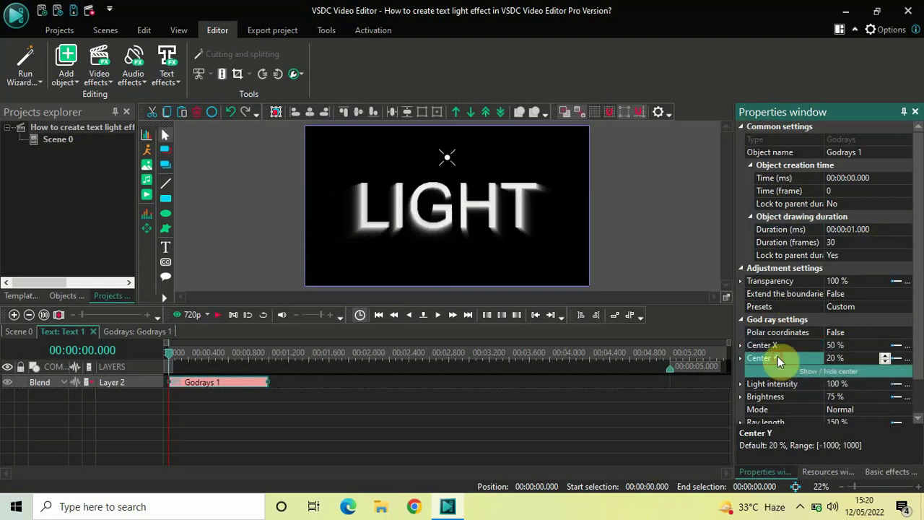
{"action": "left_click", "coordinate": [858, 356]}
{"action": "double_click", "coordinate": [858, 356]}
{"action": "key", "text": "BackSpace"}
{"action": "type", "text": "50"}
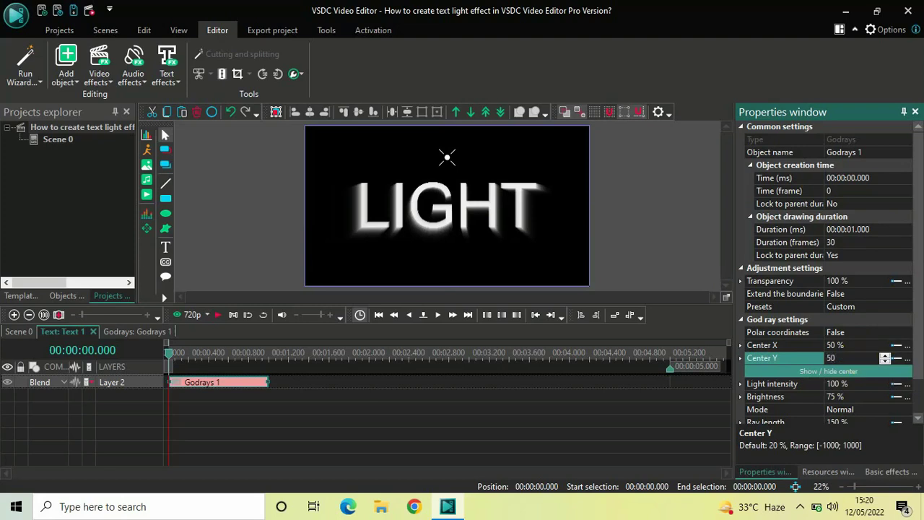
{"action": "key", "text": "Return"}
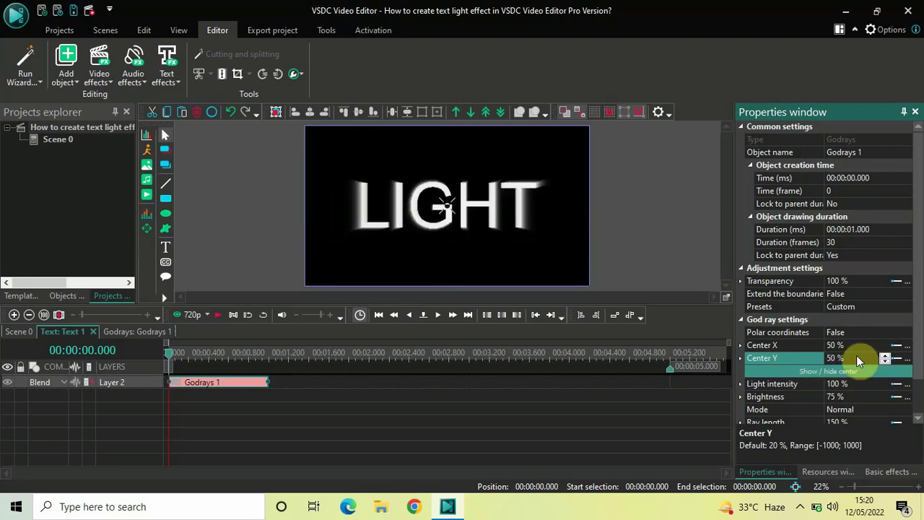
Step: Make the Godrays 1 light intensity ramp from 50 to 200 %
{"action": "left_click", "coordinate": [779, 386]}
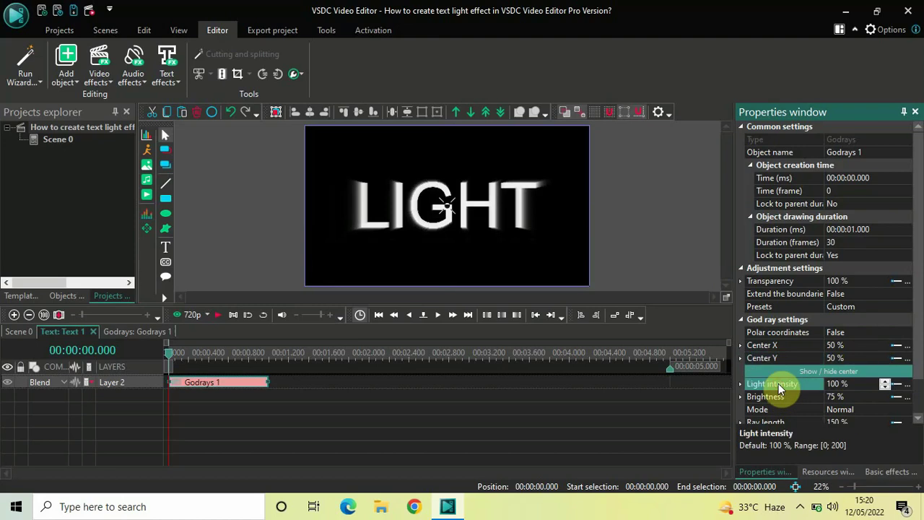
{"action": "left_click", "coordinate": [858, 385]}
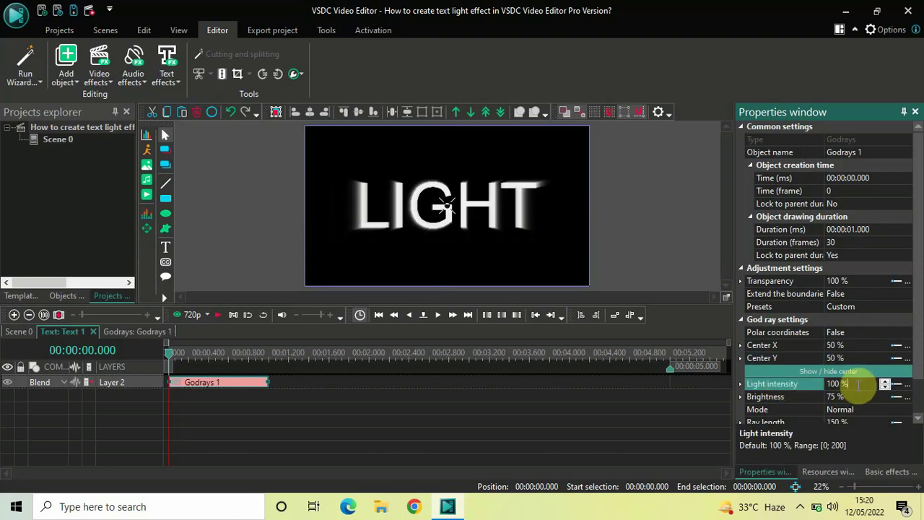
{"action": "key", "text": "ctrl+a"}
{"action": "key", "text": "BackSpace"}
{"action": "type", "text": "50"}
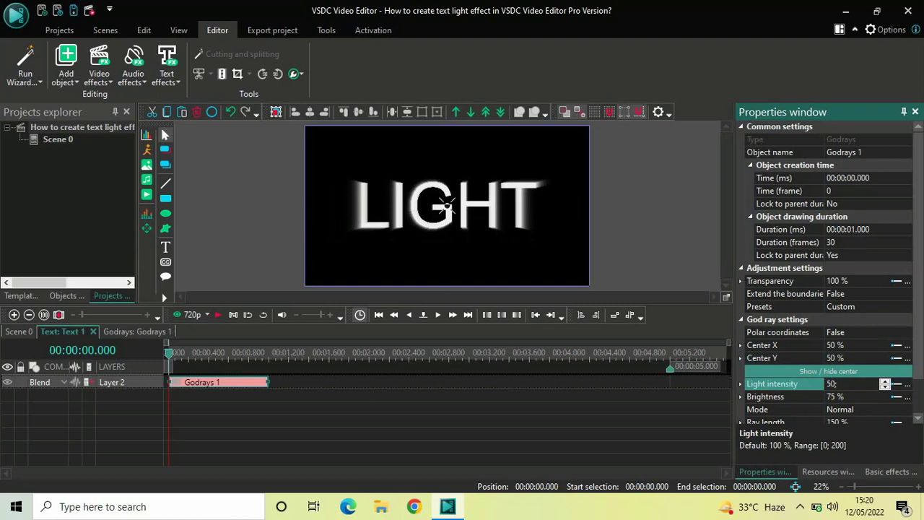
{"action": "type", "text": ";200"}
{"action": "key", "text": "Return"}
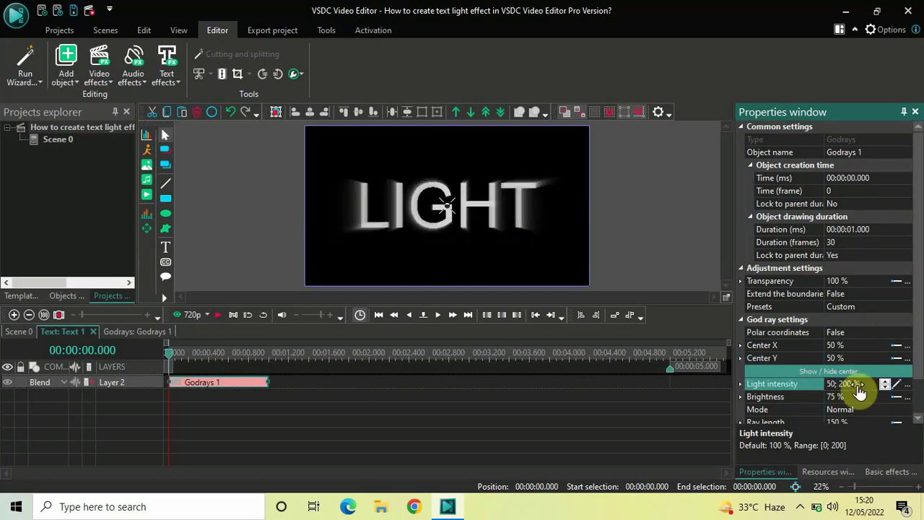
Step: Make the Godrays 1 brightness ramp from 50 to 120 %
{"action": "left_click", "coordinate": [769, 397]}
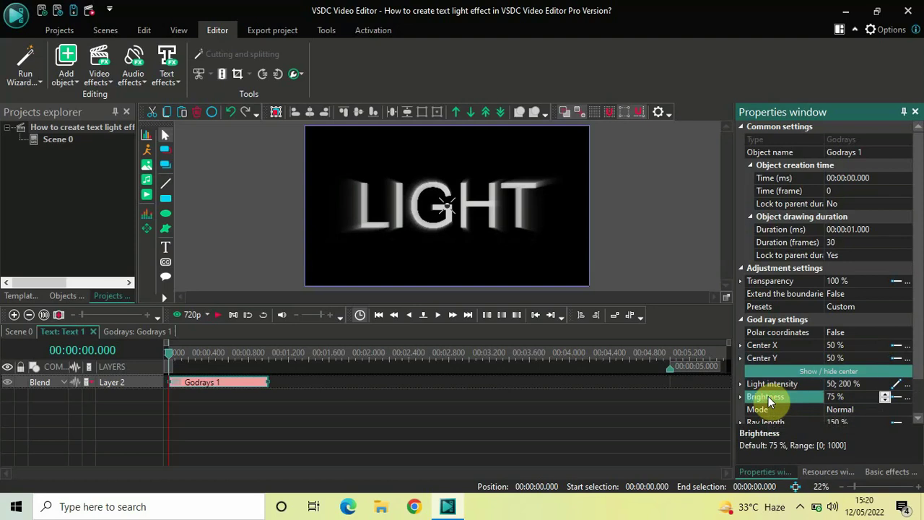
{"action": "left_click", "coordinate": [853, 396]}
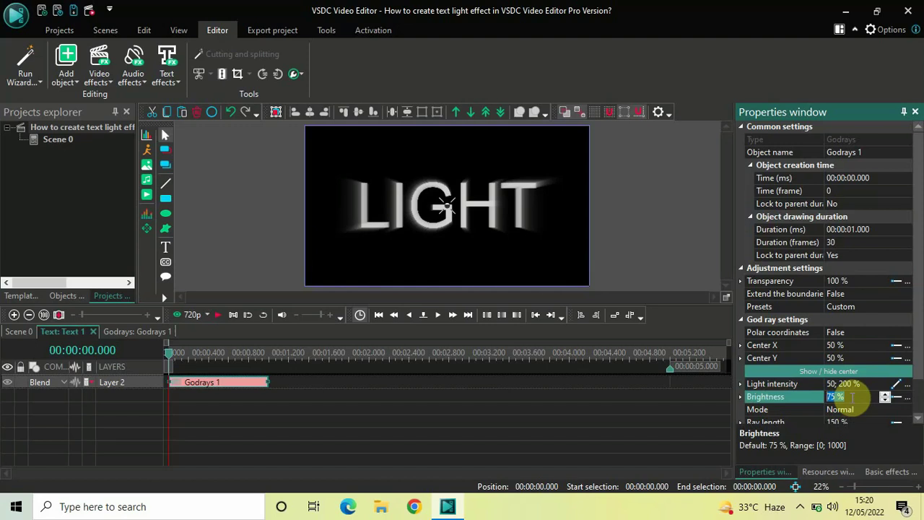
{"action": "key", "text": "BackSpace"}
{"action": "type", "text": "50"}
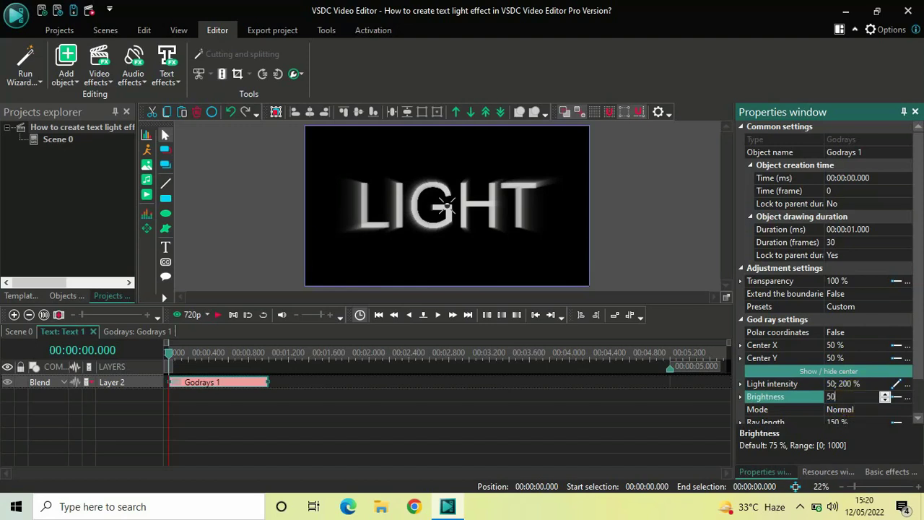
{"action": "type", "text": ";120"}
{"action": "key", "text": "Return"}
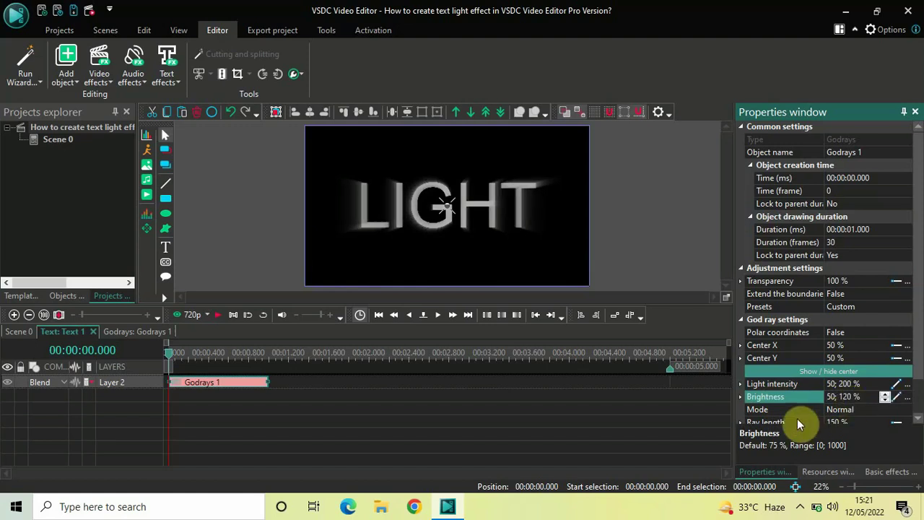
{"action": "left_click", "coordinate": [771, 410]}
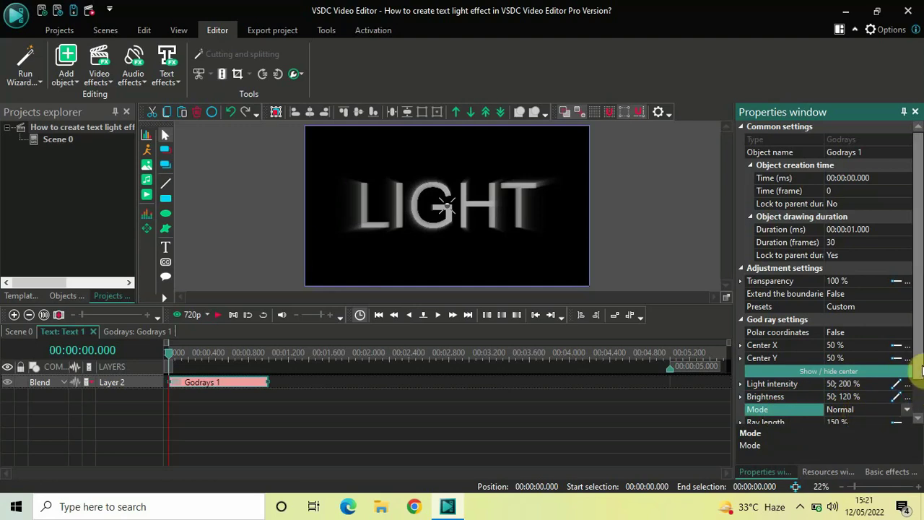
Step: Set the Godrays 1 ray length to ramp from 0 to 1000 %
{"action": "left_click", "coordinate": [918, 416]}
{"action": "scroll", "coordinate": [918, 418], "scroll_direction": "down", "scroll_amount": 1}
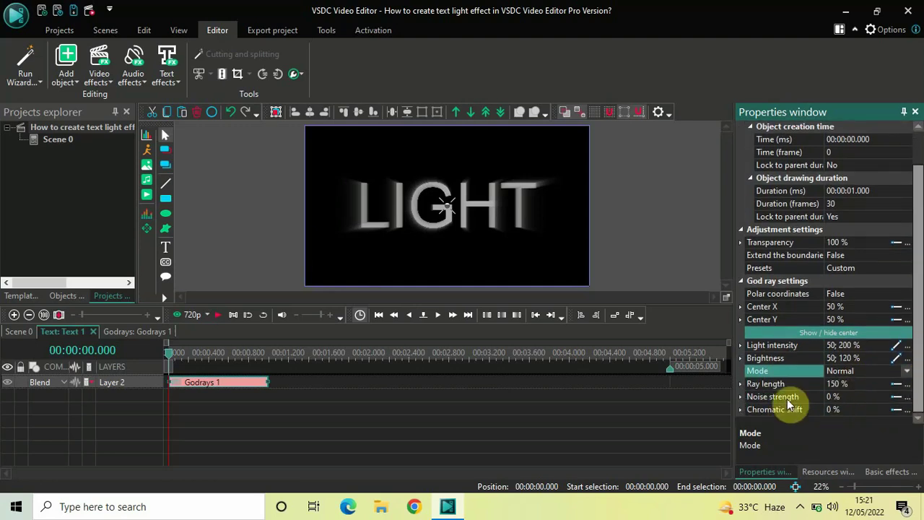
{"action": "left_click", "coordinate": [771, 385]}
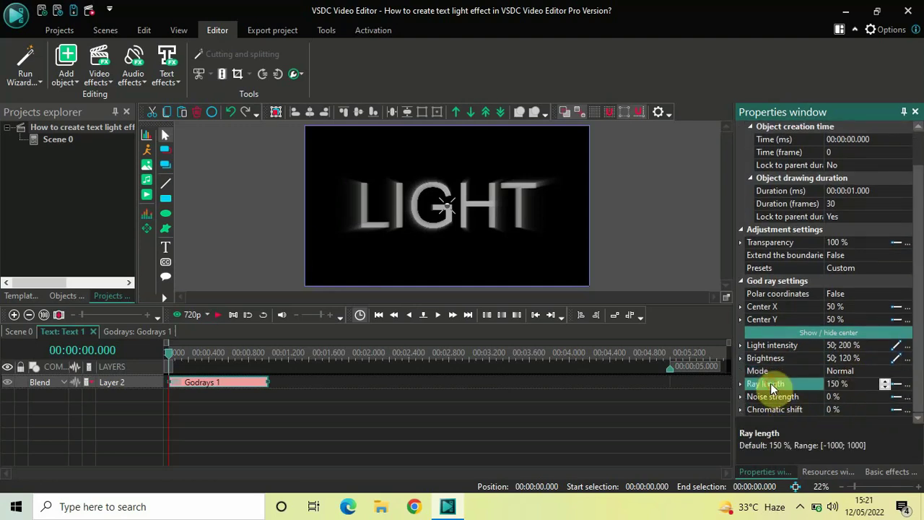
{"action": "left_click", "coordinate": [857, 387]}
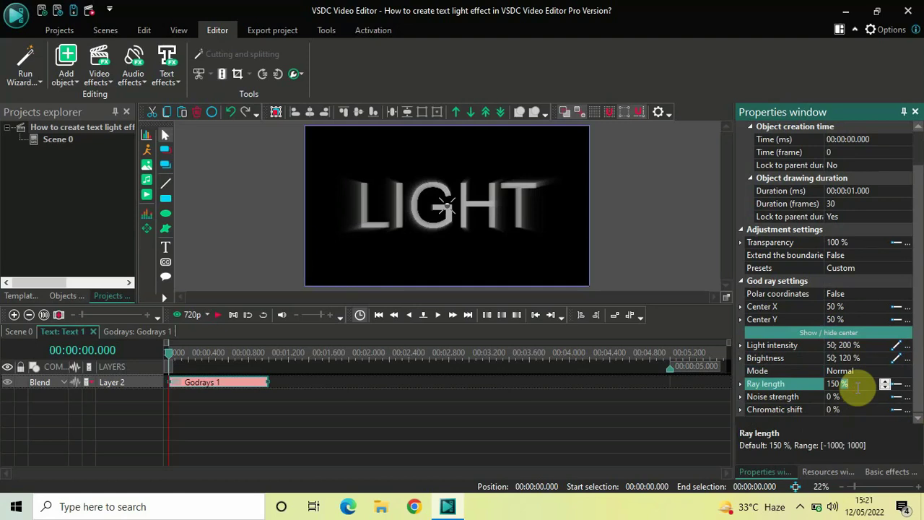
{"action": "key", "text": "BackSpace"}
{"action": "key", "text": "BackSpace"}
{"action": "key", "text": "BackSpace"}
{"action": "key", "text": "BackSpace"}
{"action": "key", "text": "BackSpace"}
{"action": "type", "text": "0;1"}
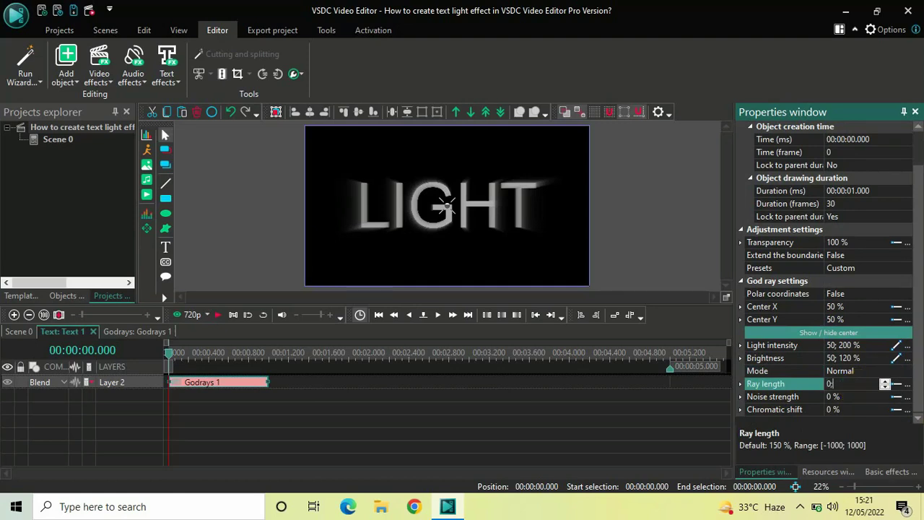
{"action": "type", "text": "000"}
{"action": "key", "text": "Return"}
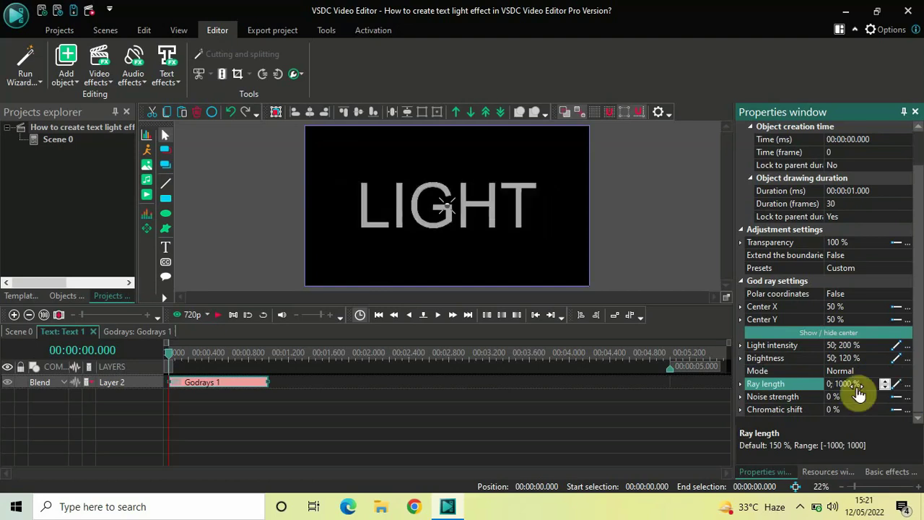
{"action": "left_click", "coordinate": [780, 403]}
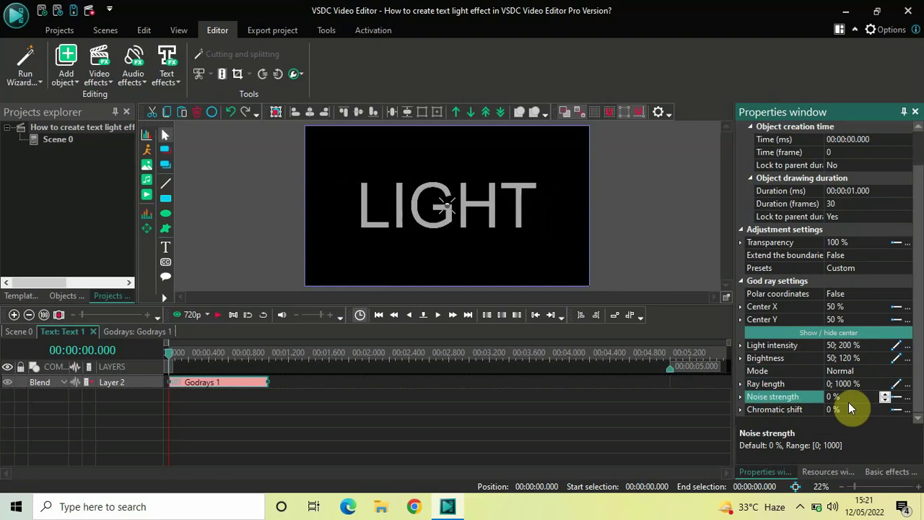
{"action": "left_click", "coordinate": [772, 410]}
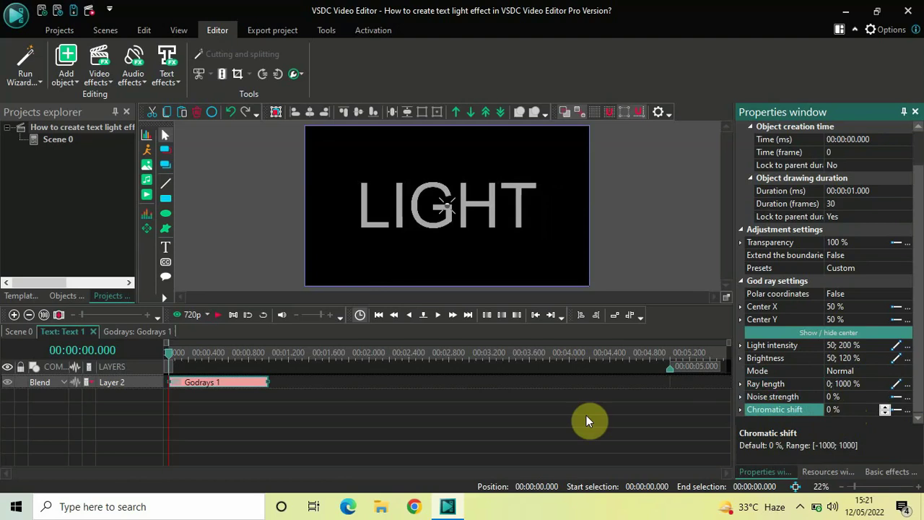
Step: Duplicate Godrays 1 and place the Godrays 2 copy on Layer 2 right after it
{"action": "left_click", "coordinate": [354, 408]}
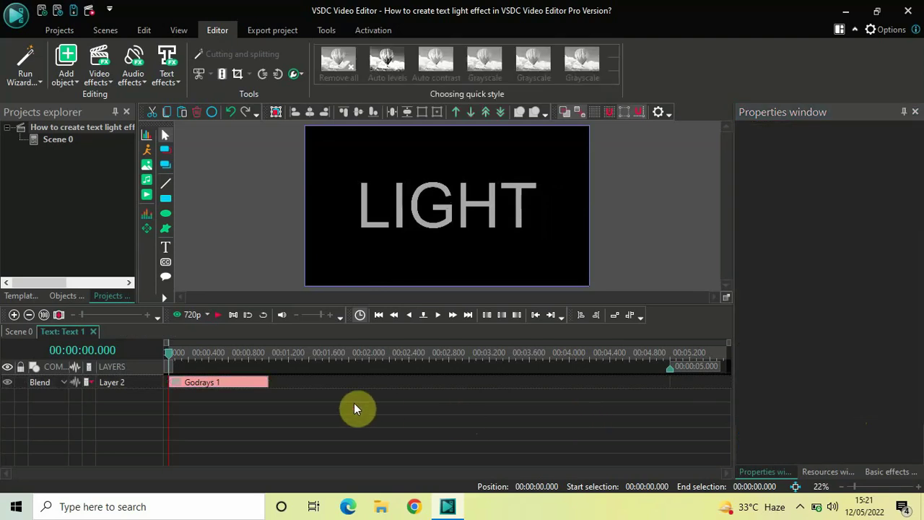
{"action": "left_click", "coordinate": [224, 387]}
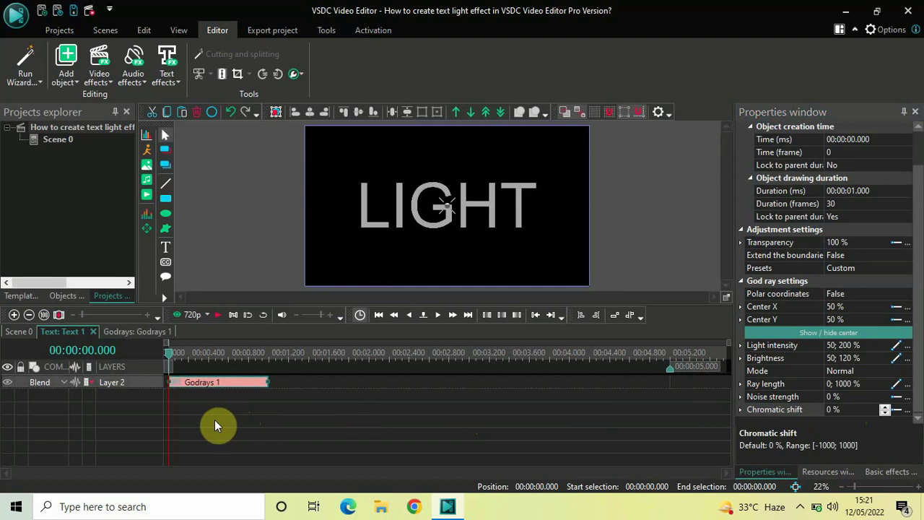
{"action": "key", "text": "ctrl+v"}
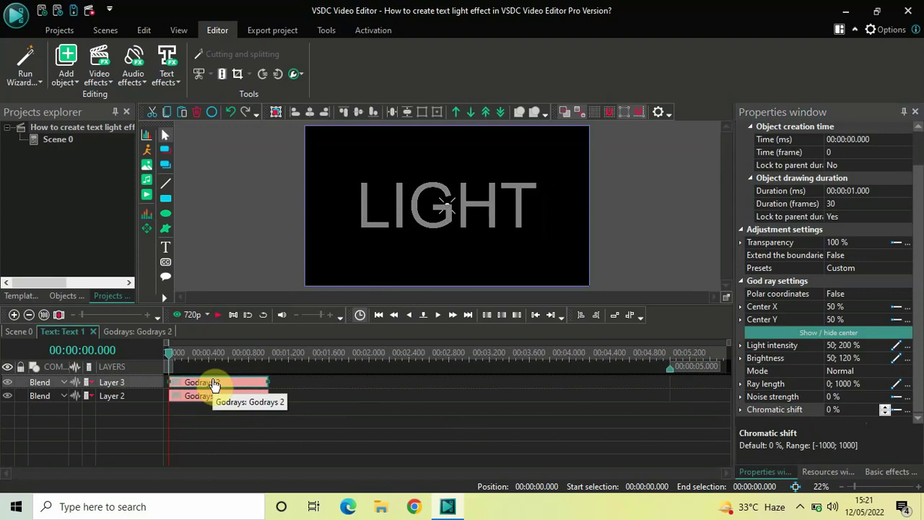
{"action": "left_click_drag", "start_coordinate": [214, 384], "coordinate": [243, 391]}
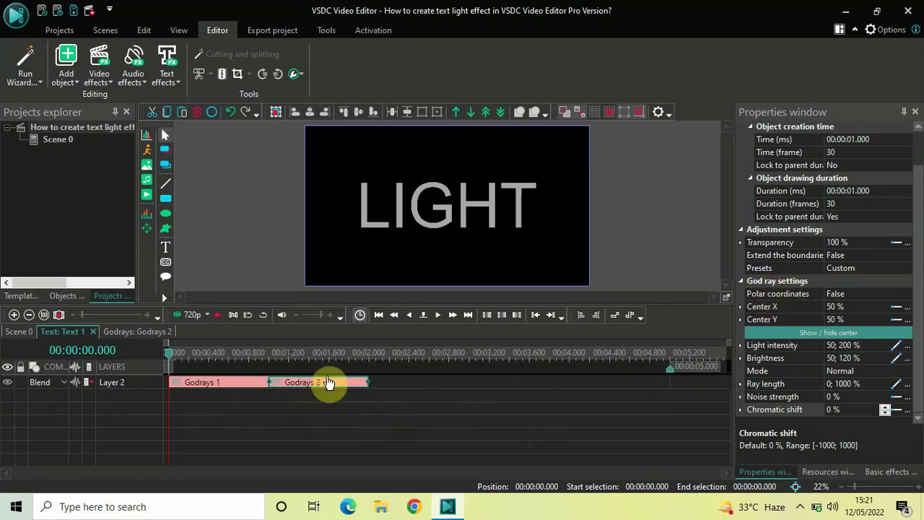
{"action": "left_click", "coordinate": [776, 295]}
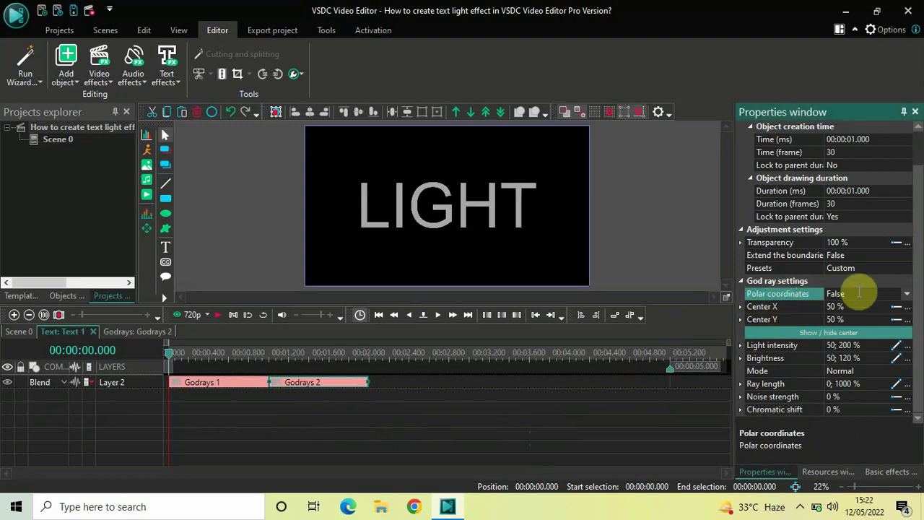
{"action": "left_click", "coordinate": [778, 306]}
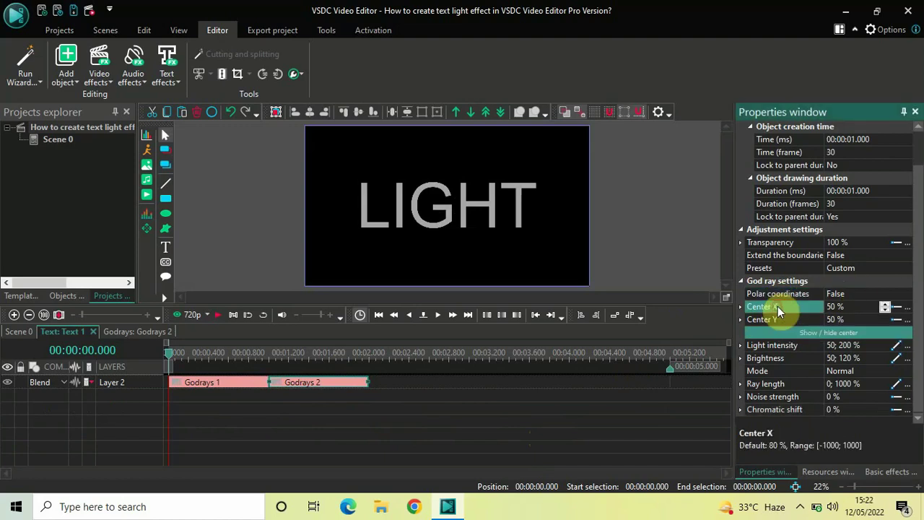
Step: Reverse the Godrays 2 light intensity to ramp from 200 to 50 %
{"action": "left_click", "coordinate": [849, 309]}
{"action": "left_click", "coordinate": [788, 319]}
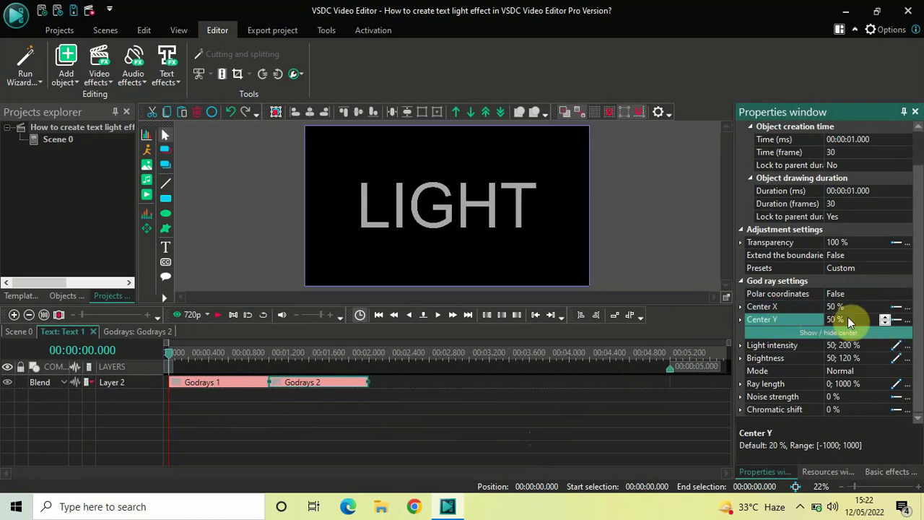
{"action": "left_click", "coordinate": [778, 348]}
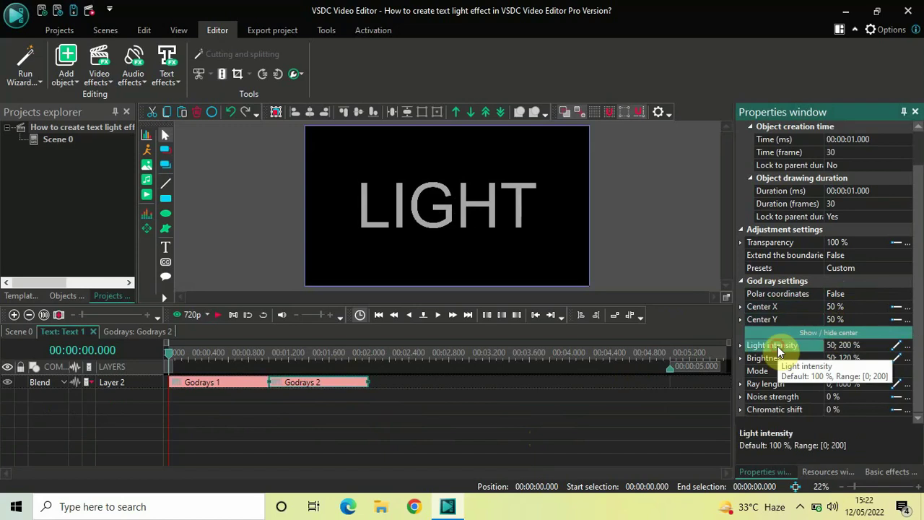
{"action": "double_click", "coordinate": [871, 345]}
{"action": "type", "text": "200"}
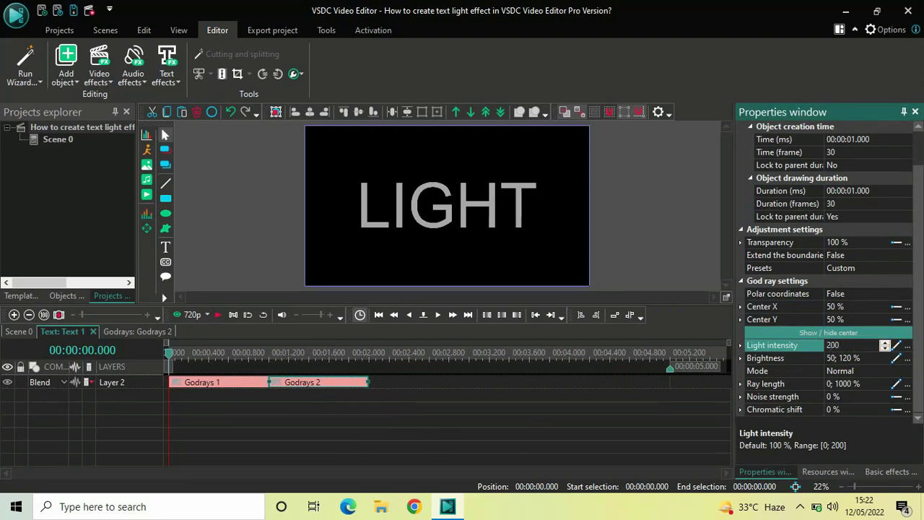
{"action": "type", "text": ";50"}
Step: Reverse the Godrays 2 brightness to ramp from 120 to 50 %
{"action": "left_click", "coordinate": [787, 357]}
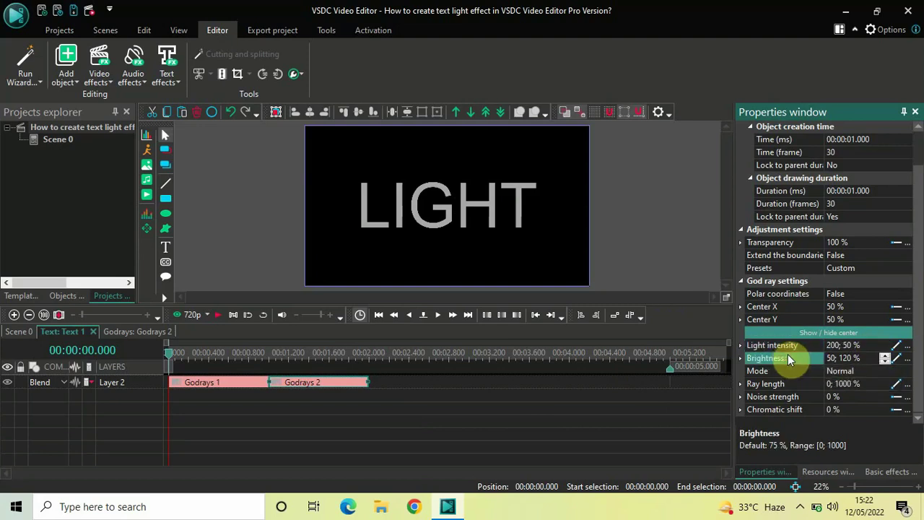
{"action": "left_click", "coordinate": [868, 357]}
{"action": "key", "text": "BackSpace"}
{"action": "type", "text": "120"}
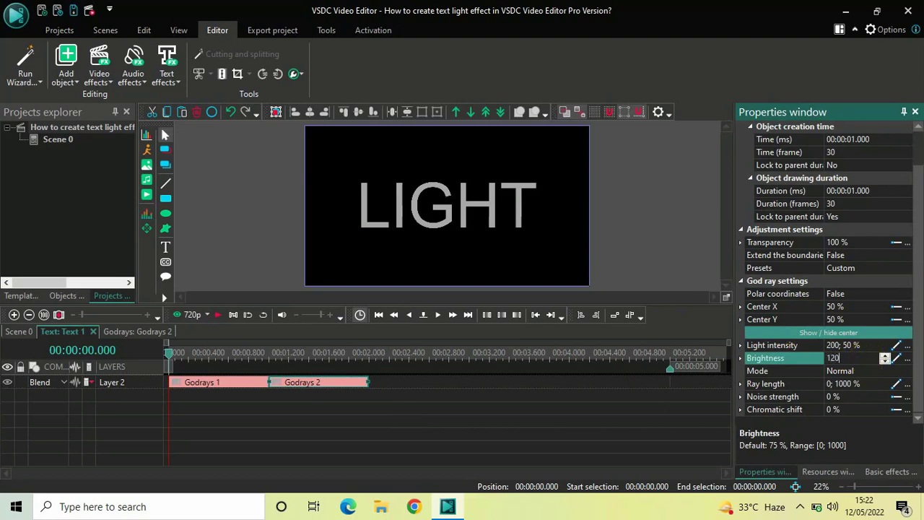
{"action": "type", "text": ";50"}
{"action": "key", "text": "Return"}
Step: Reverse the Godrays 2 ray length to ramp from 1000 to 0 %
{"action": "left_click", "coordinate": [774, 372]}
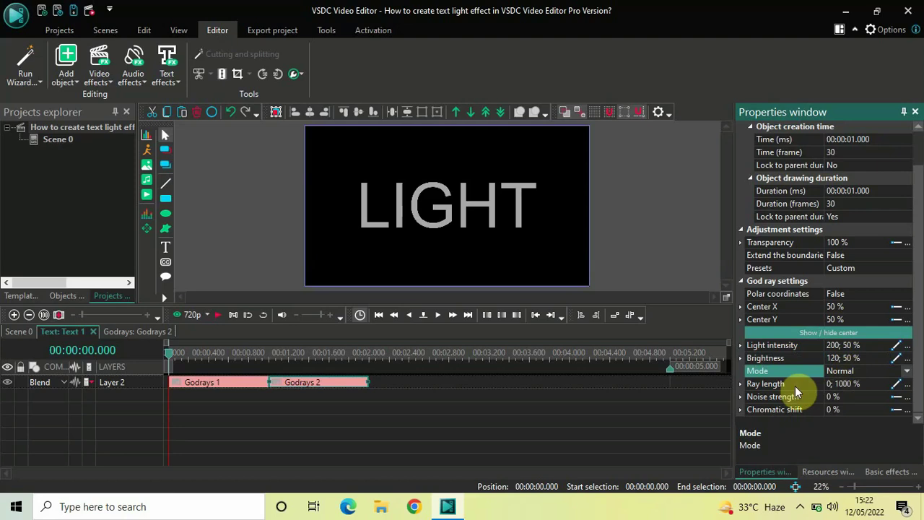
{"action": "left_click", "coordinate": [778, 385]}
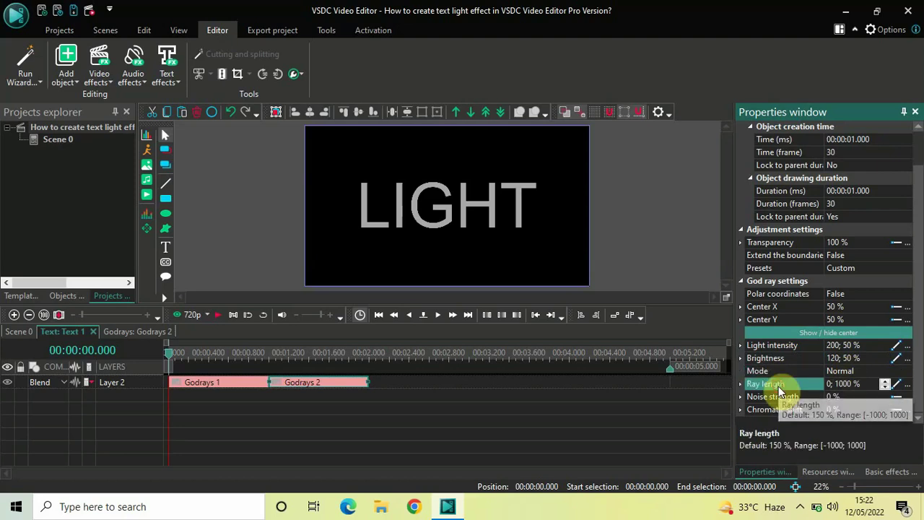
{"action": "double_click", "coordinate": [869, 385]}
{"action": "key", "text": "BackSpace"}
{"action": "type", "text": "1000"}
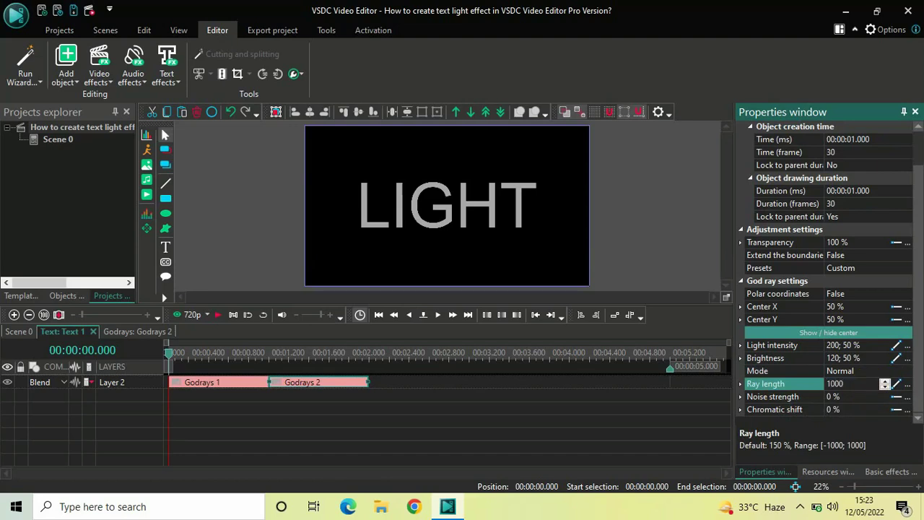
{"action": "type", "text": ";0"}
{"action": "left_click", "coordinate": [786, 398]}
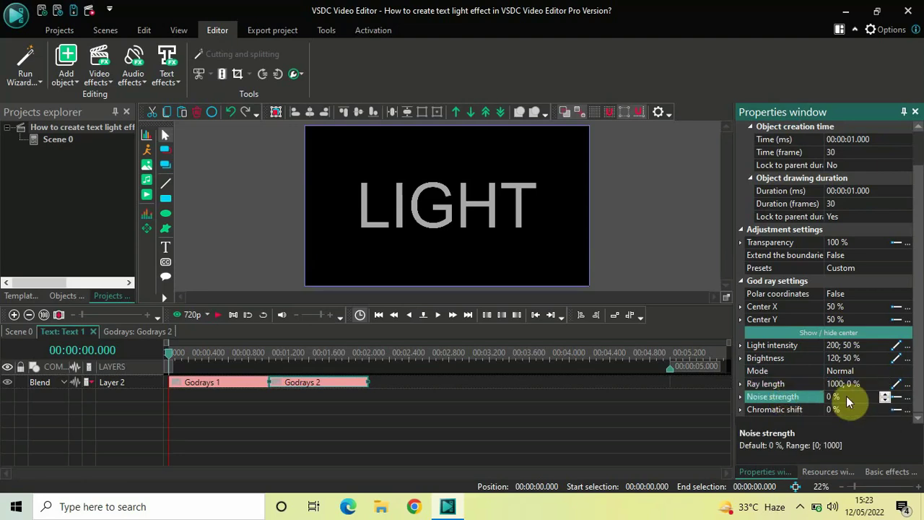
{"action": "left_click", "coordinate": [774, 408]}
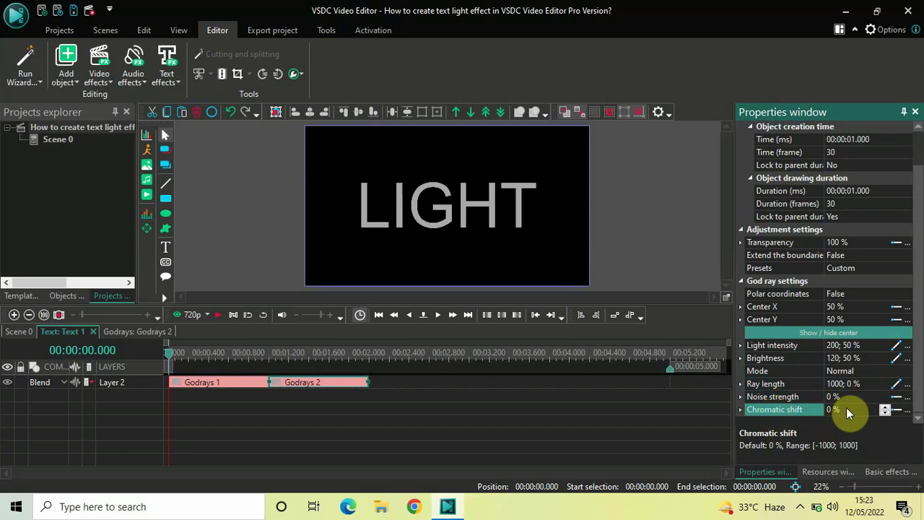
{"action": "left_click", "coordinate": [528, 411]}
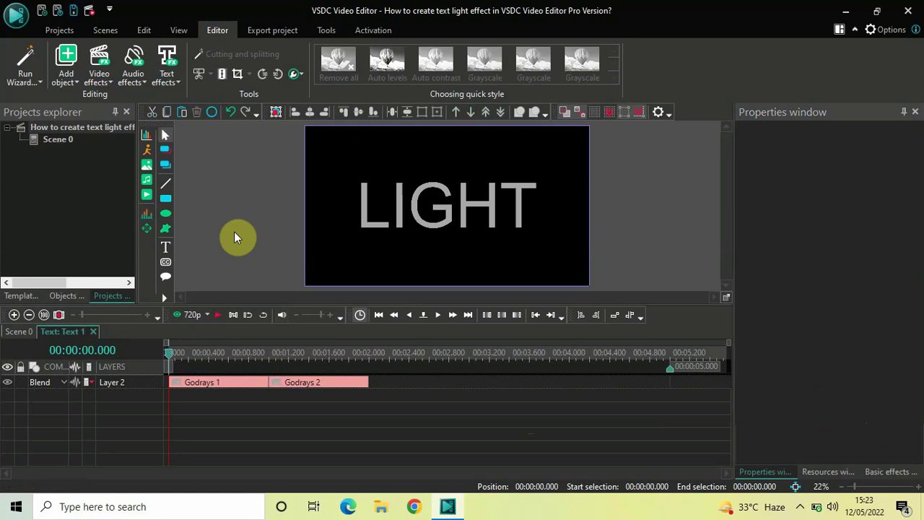
{"action": "key", "text": "space"}
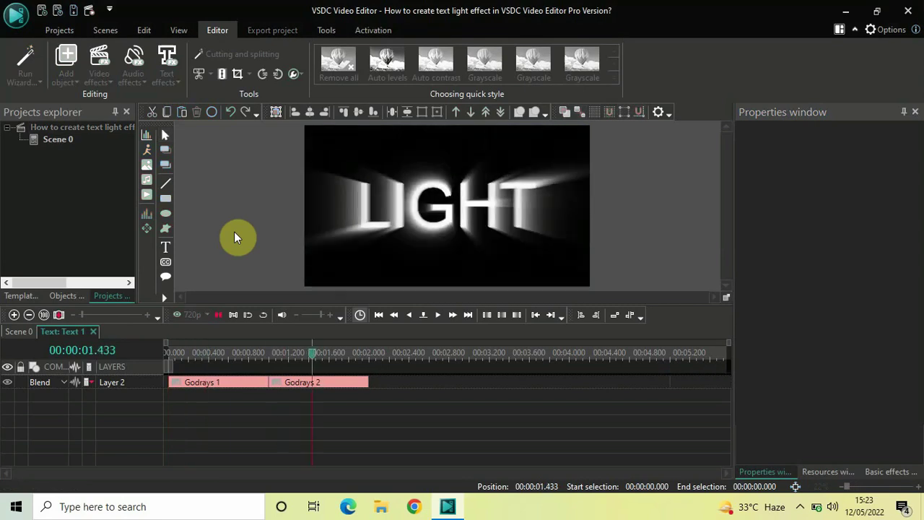
{"action": "key", "text": "space"}
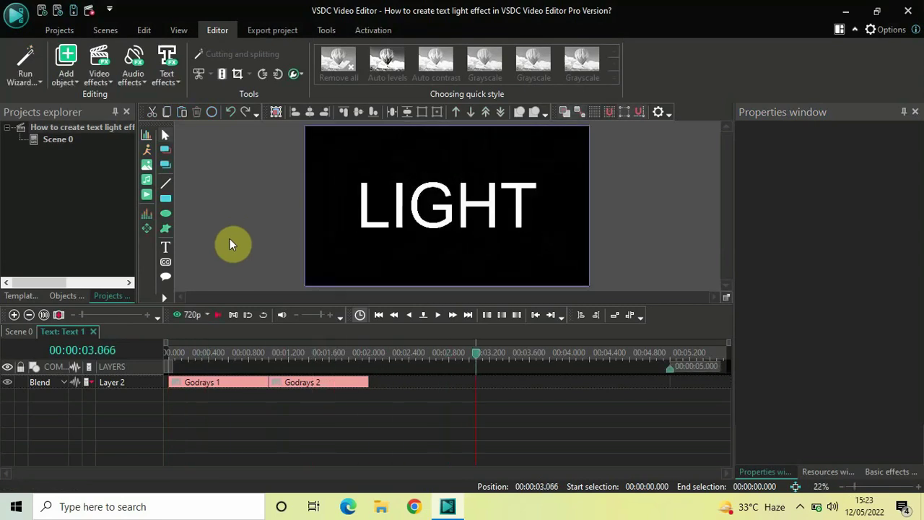
{"action": "left_click", "coordinate": [167, 356]}
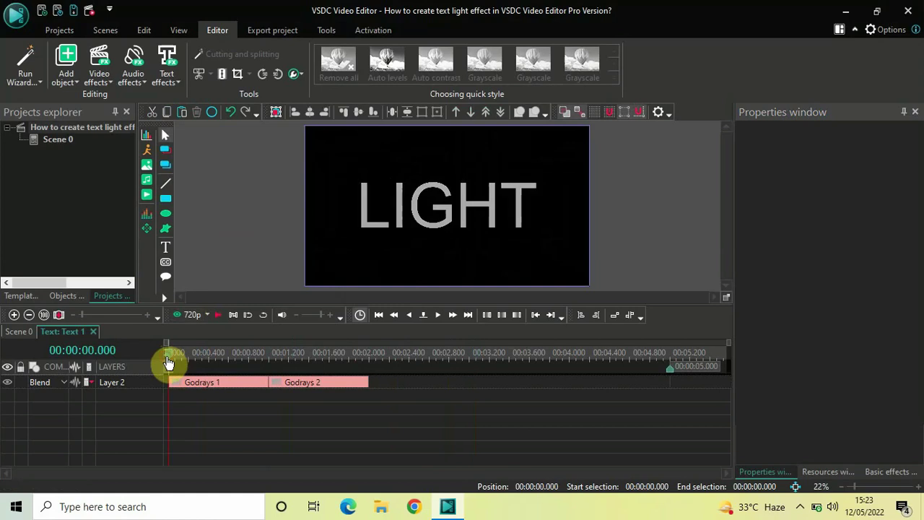
{"action": "key", "text": "space"}
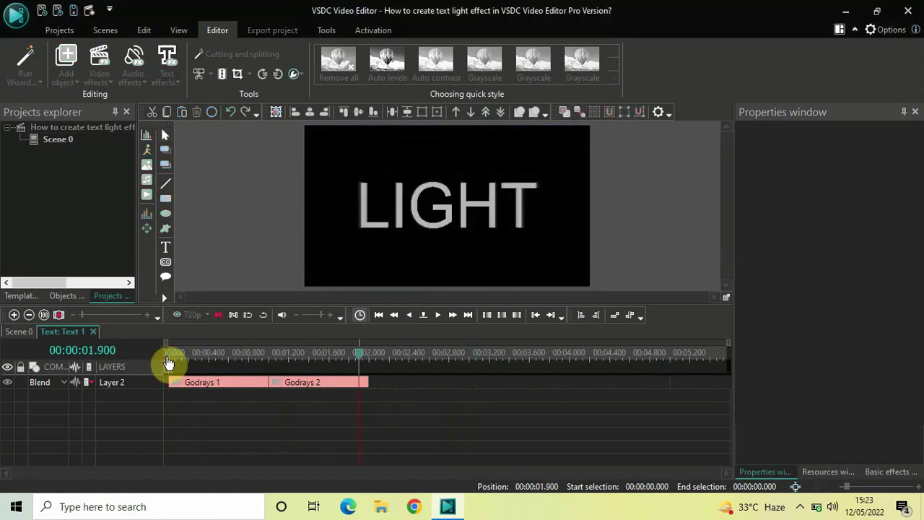
{"action": "key", "text": "space"}
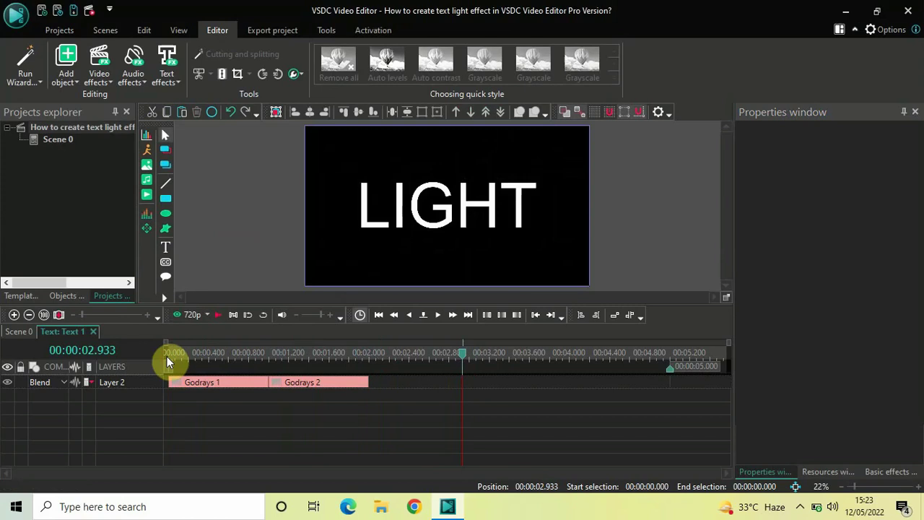
{"action": "left_click", "coordinate": [167, 356]}
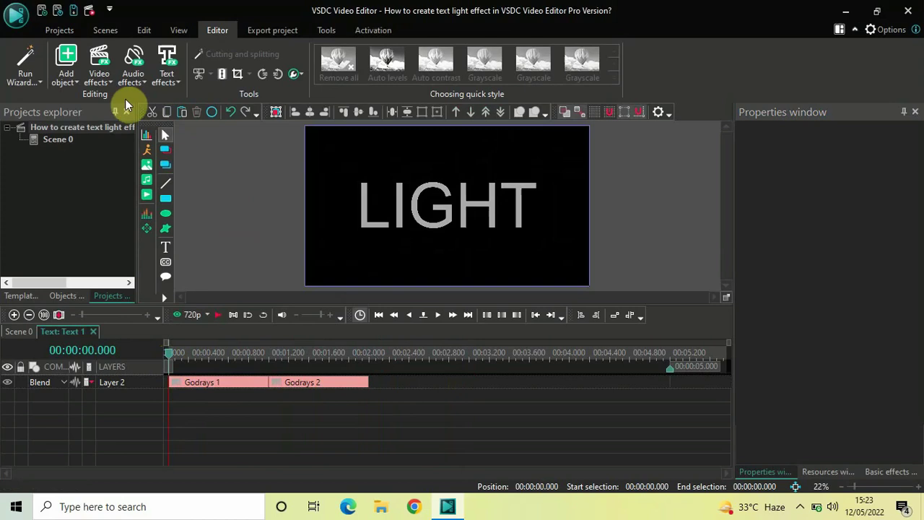
Step: Add a Transparency > Fade In effect to the text on a new layer
{"action": "left_click", "coordinate": [101, 82]}
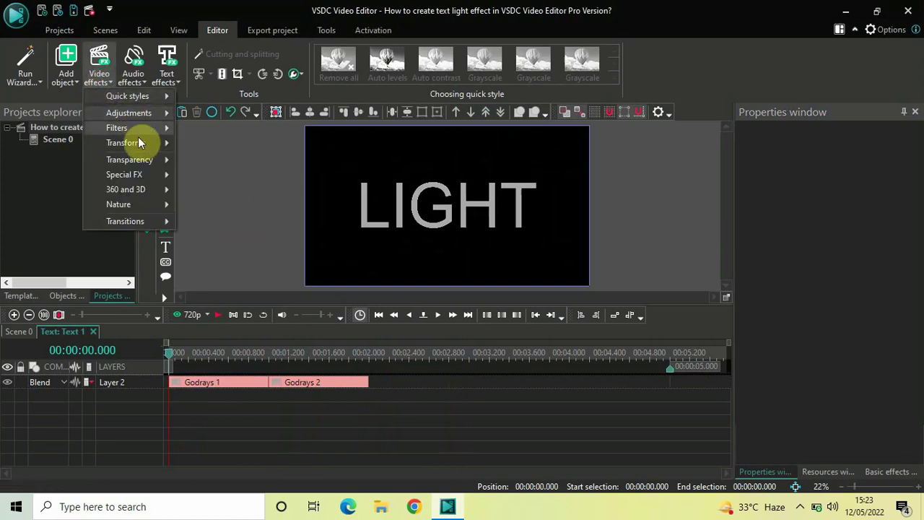
{"action": "mouse_move", "coordinate": [174, 160]}
{"action": "left_click", "coordinate": [220, 160]}
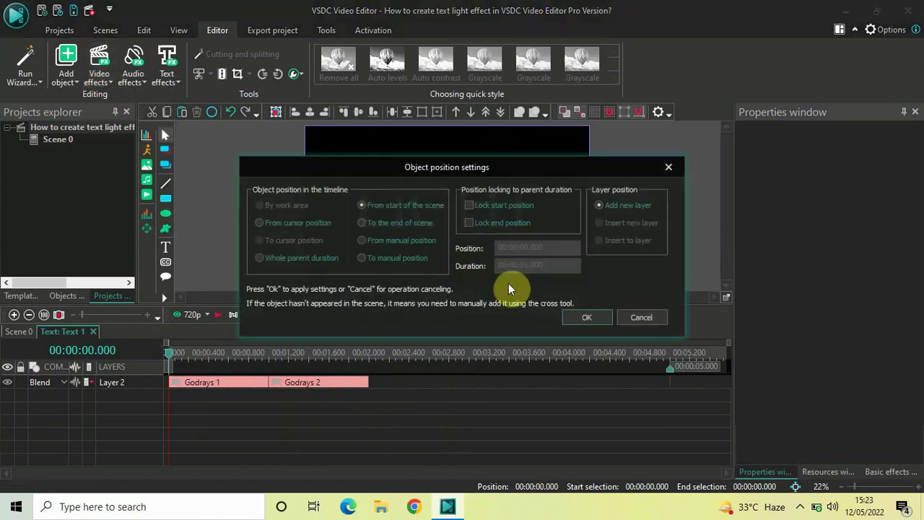
{"action": "left_click", "coordinate": [575, 317]}
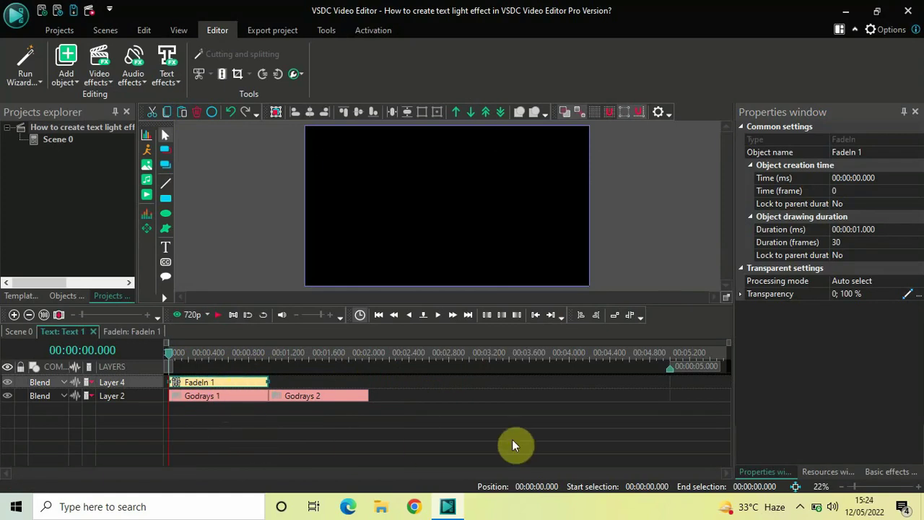
Step: Set the FadeIn 1 duration to 00:00:00.500 (15 frames)
{"action": "left_click", "coordinate": [787, 229]}
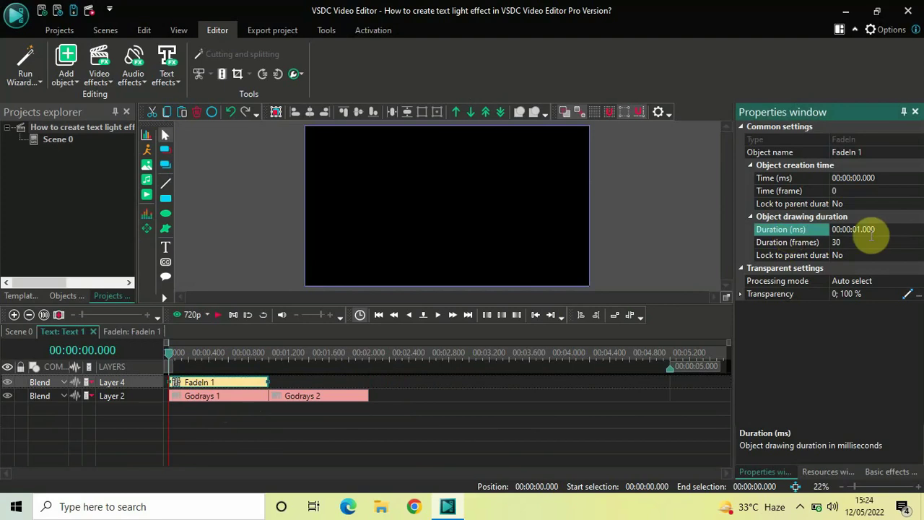
{"action": "left_click", "coordinate": [893, 230]}
{"action": "key", "text": "BackSpace"}
{"action": "key", "text": "BackSpace"}
{"action": "key", "text": "BackSpace"}
{"action": "key", "text": "BackSpace"}
{"action": "key", "text": "BackSpace"}
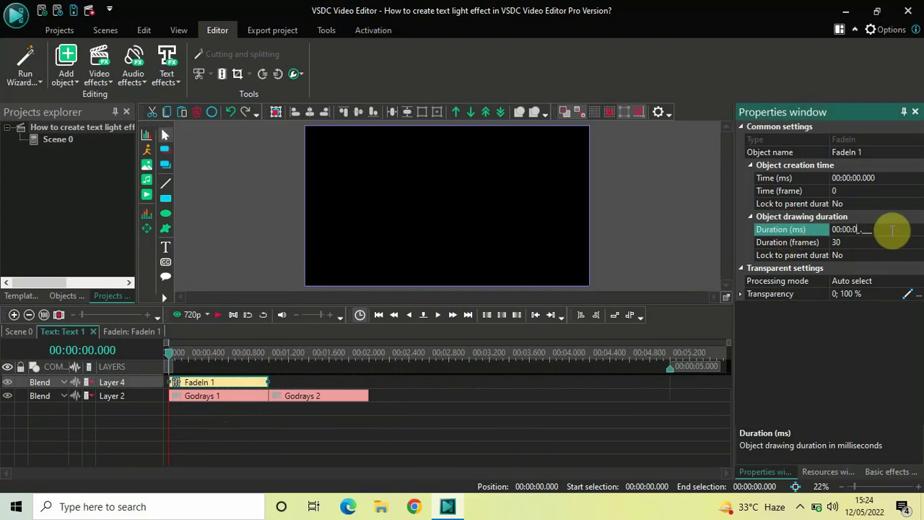
{"action": "type", "text": "0.500"}
{"action": "key", "text": "Return"}
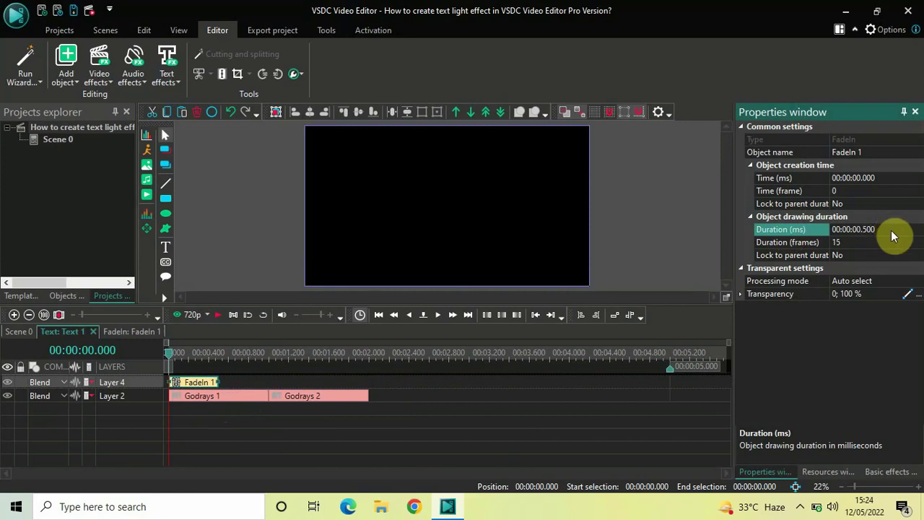
{"action": "left_click", "coordinate": [466, 410]}
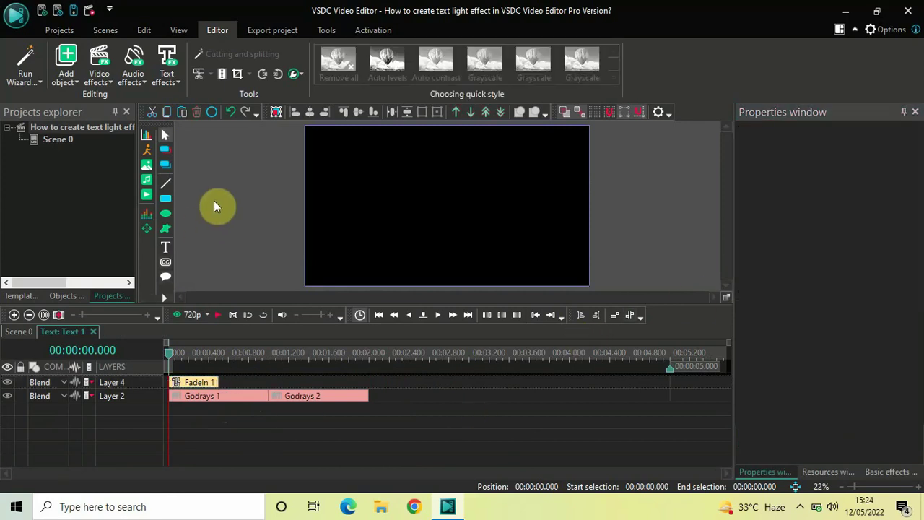
Step: Return to the Scene 0 timeline and preview the fade-in and light sweeps from the start
{"action": "left_click", "coordinate": [29, 329]}
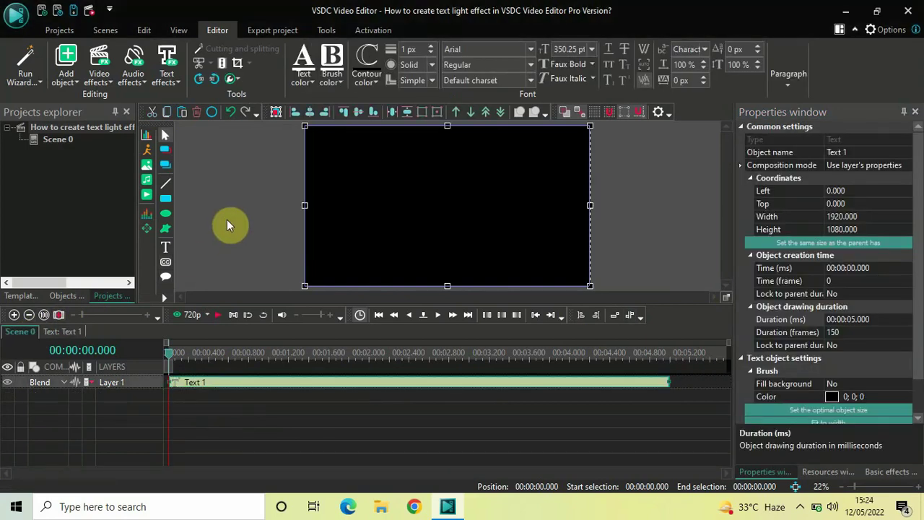
{"action": "key", "text": "space"}
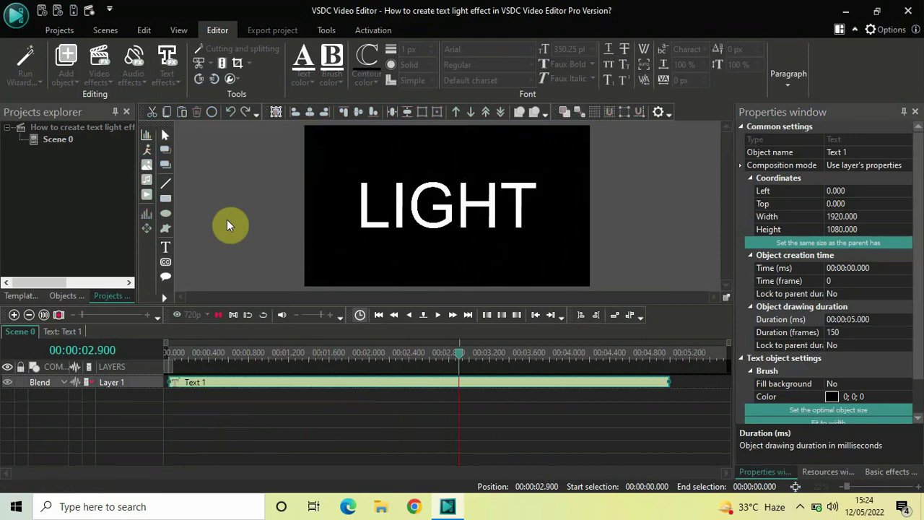
{"action": "key", "text": "space"}
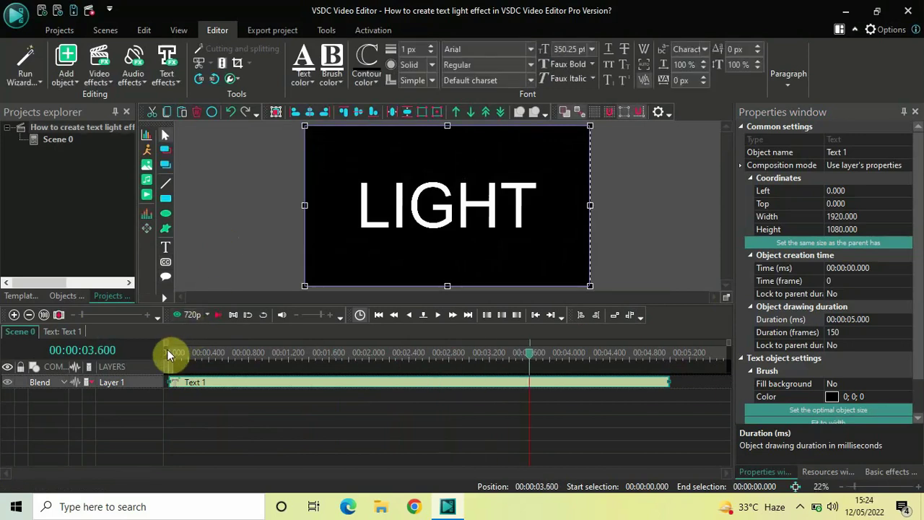
{"action": "left_click", "coordinate": [167, 354]}
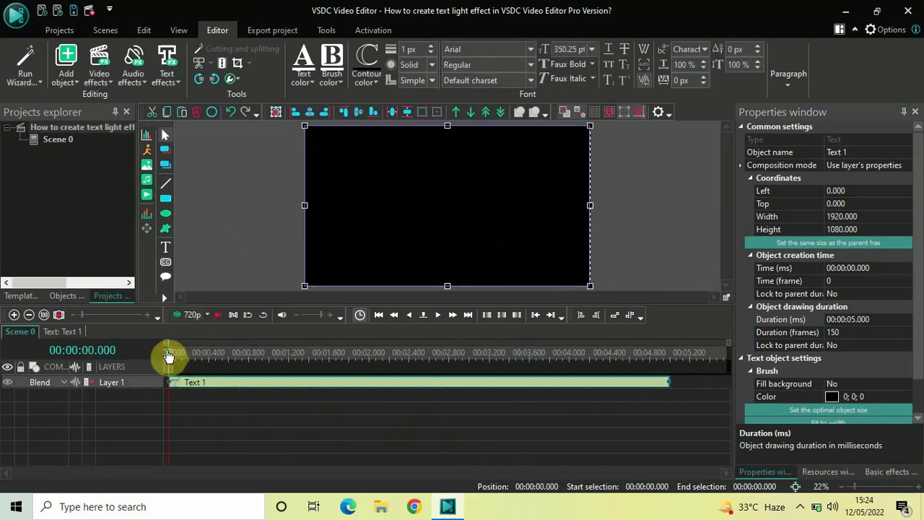
{"action": "key", "text": "space"}
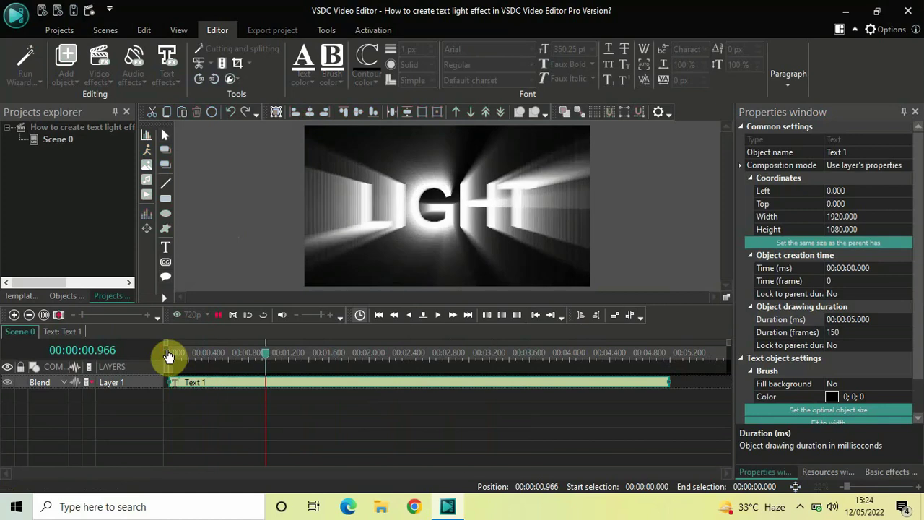
{"action": "key", "text": "space"}
{"action": "left_click", "coordinate": [167, 354]}
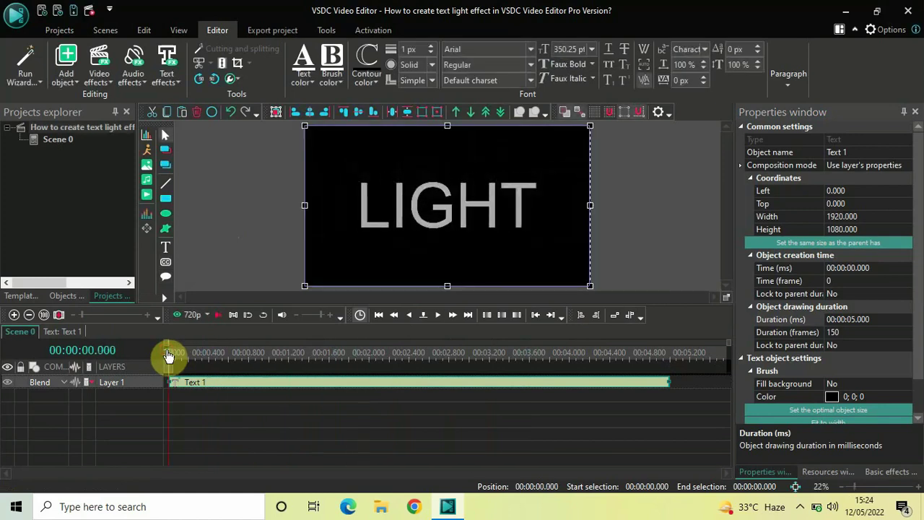
{"action": "key", "text": "space"}
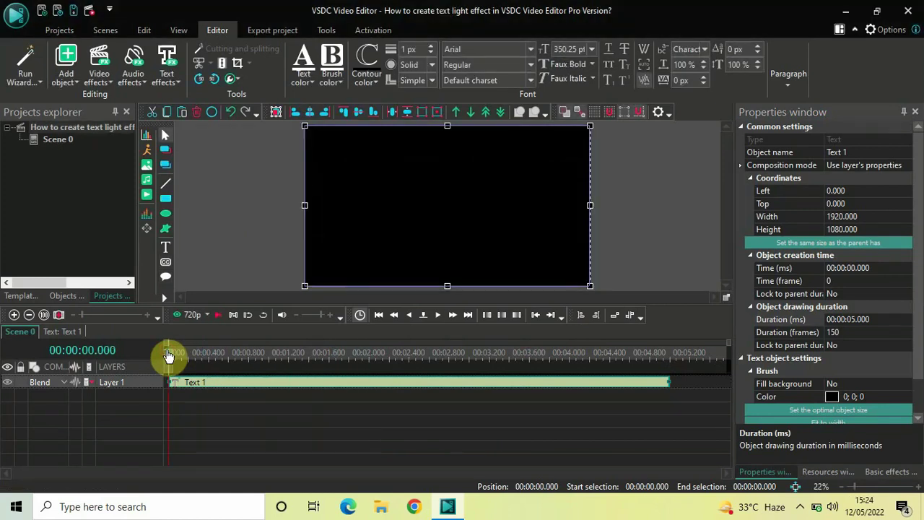